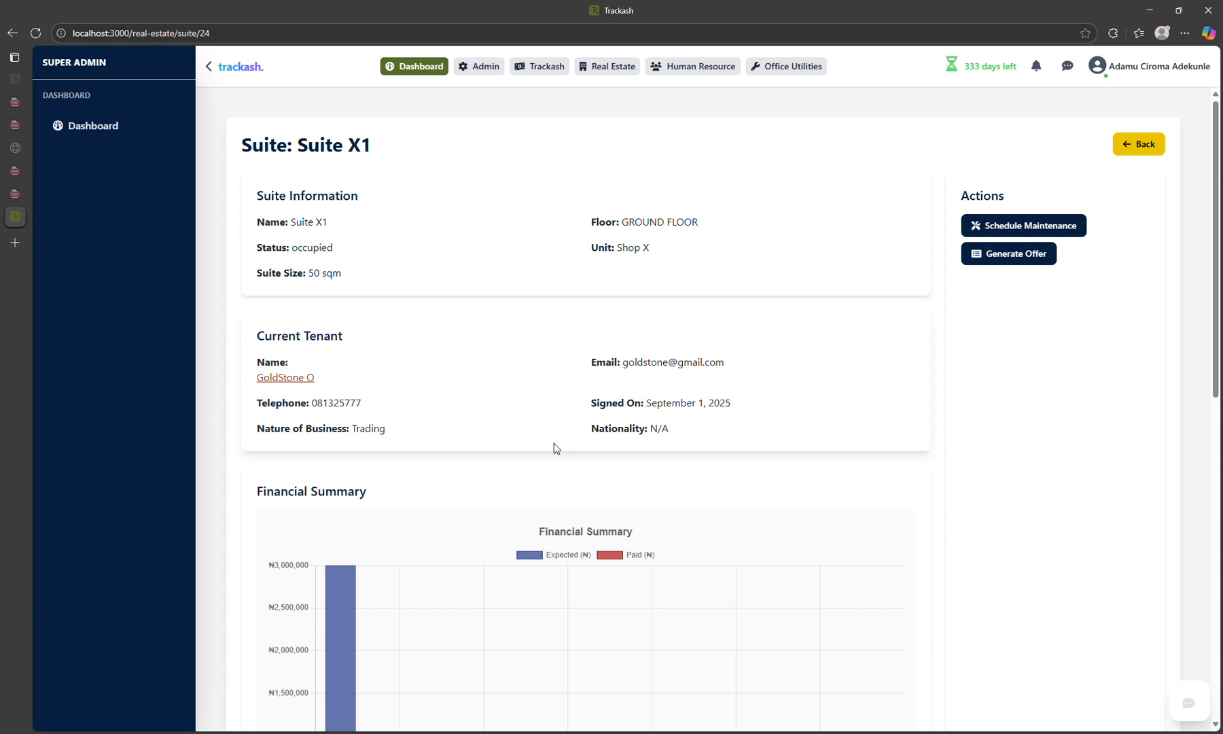
Step: Review the financial summary, bill breakdown and pending offers of Suite X1
scroll(555, 448, "down", 7)
scroll(555, 448, "down", 2)
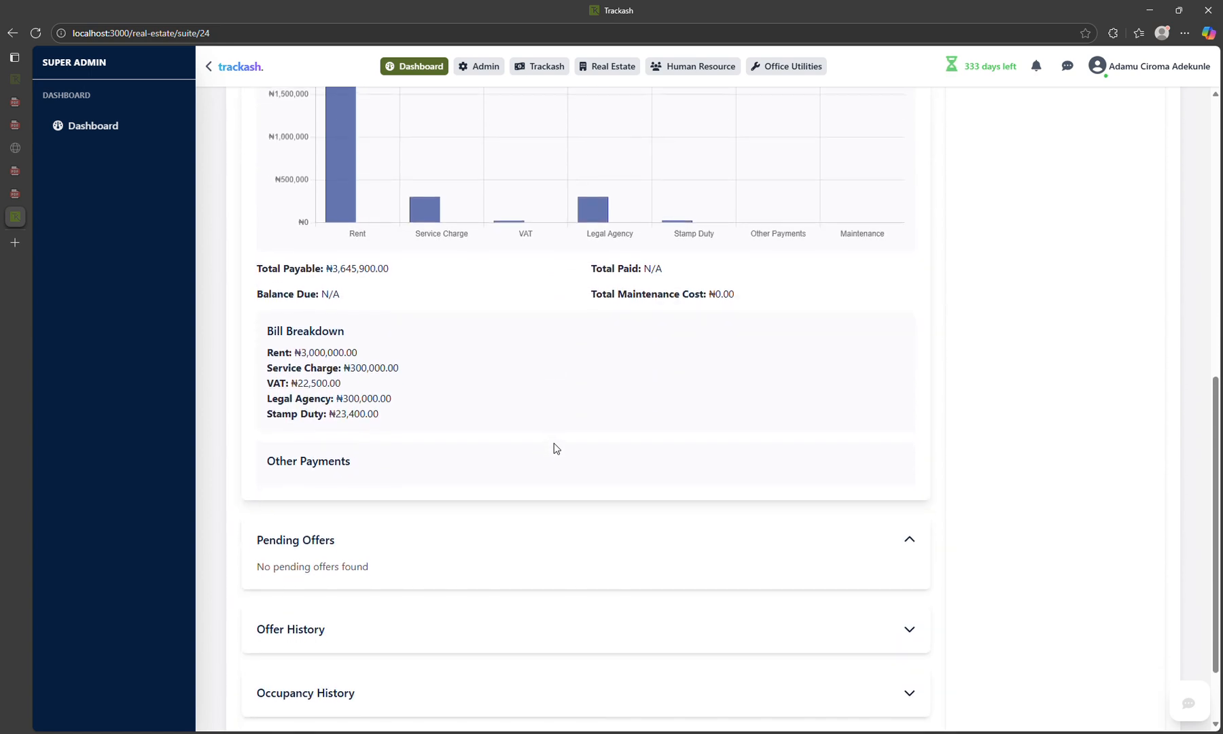
scroll(555, 447, "up", 6)
scroll(554, 447, "up", 2)
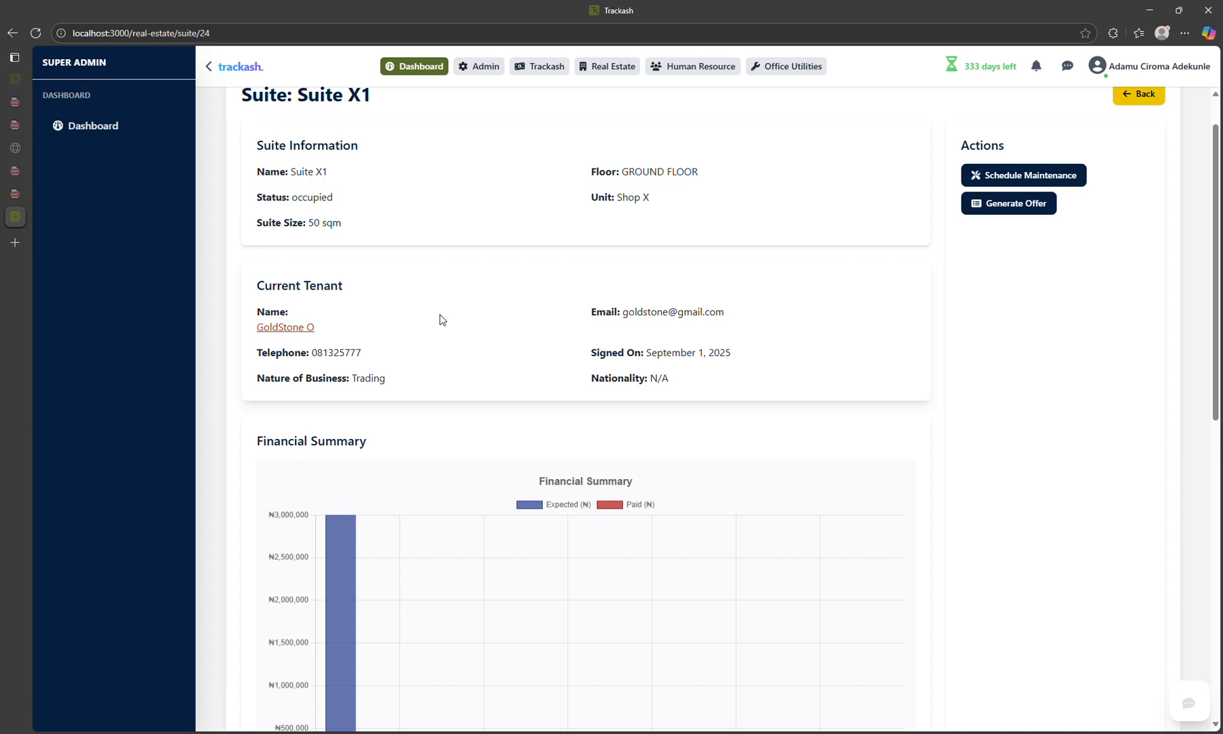
Step: Open the current tenant's profile from Suite X1 and examine the account balance and the assigned suite's payment status
left_click(305, 331)
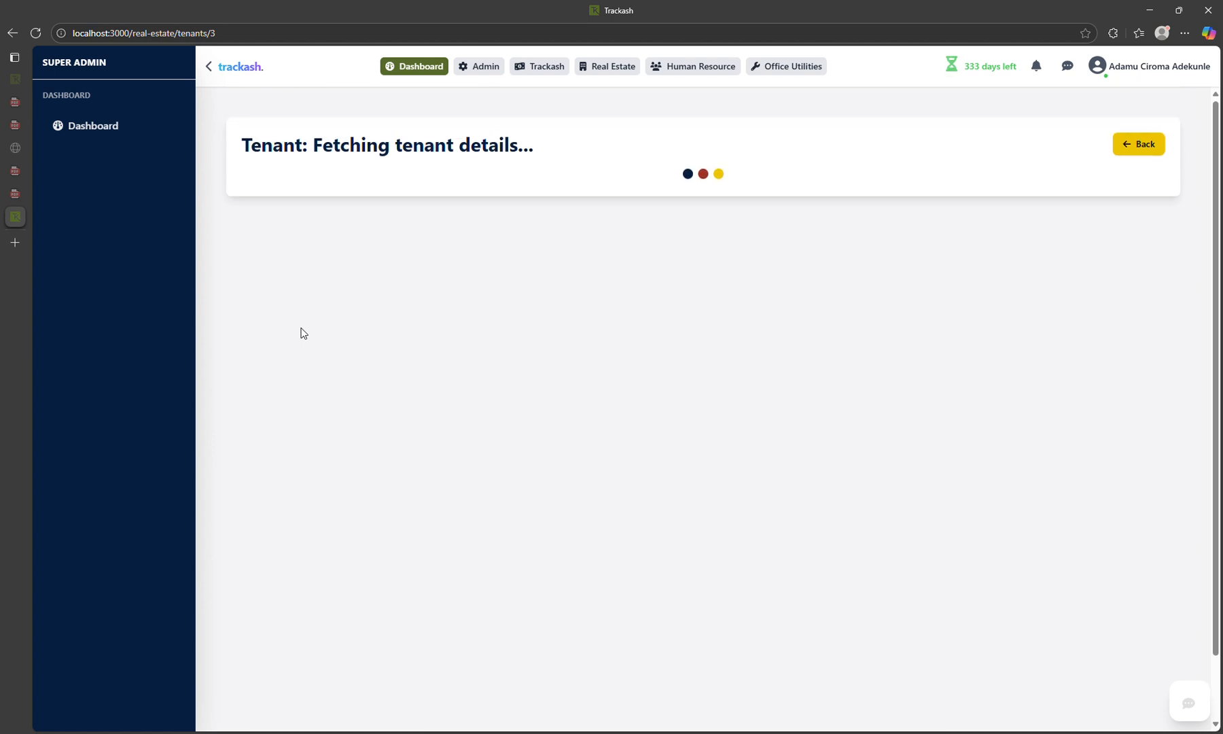
scroll(307, 333, "down", 2)
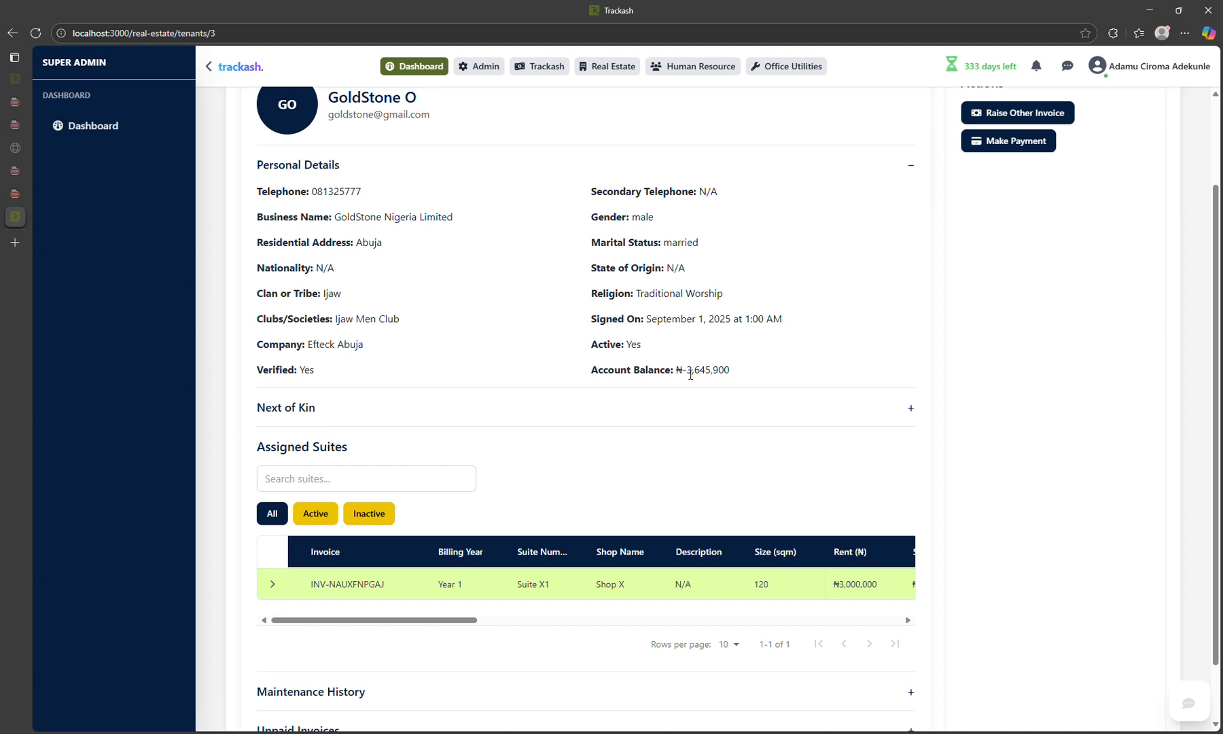
scroll(707, 595, "right", 10)
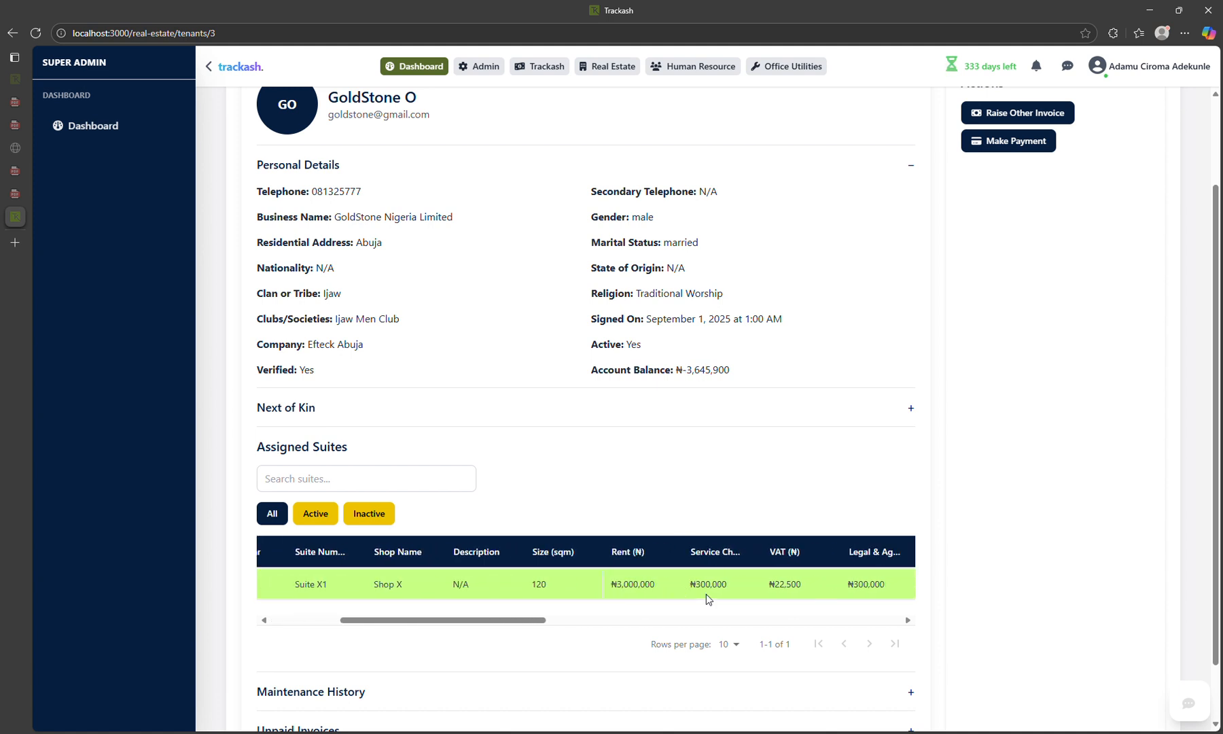
scroll(706, 594, "right", 10)
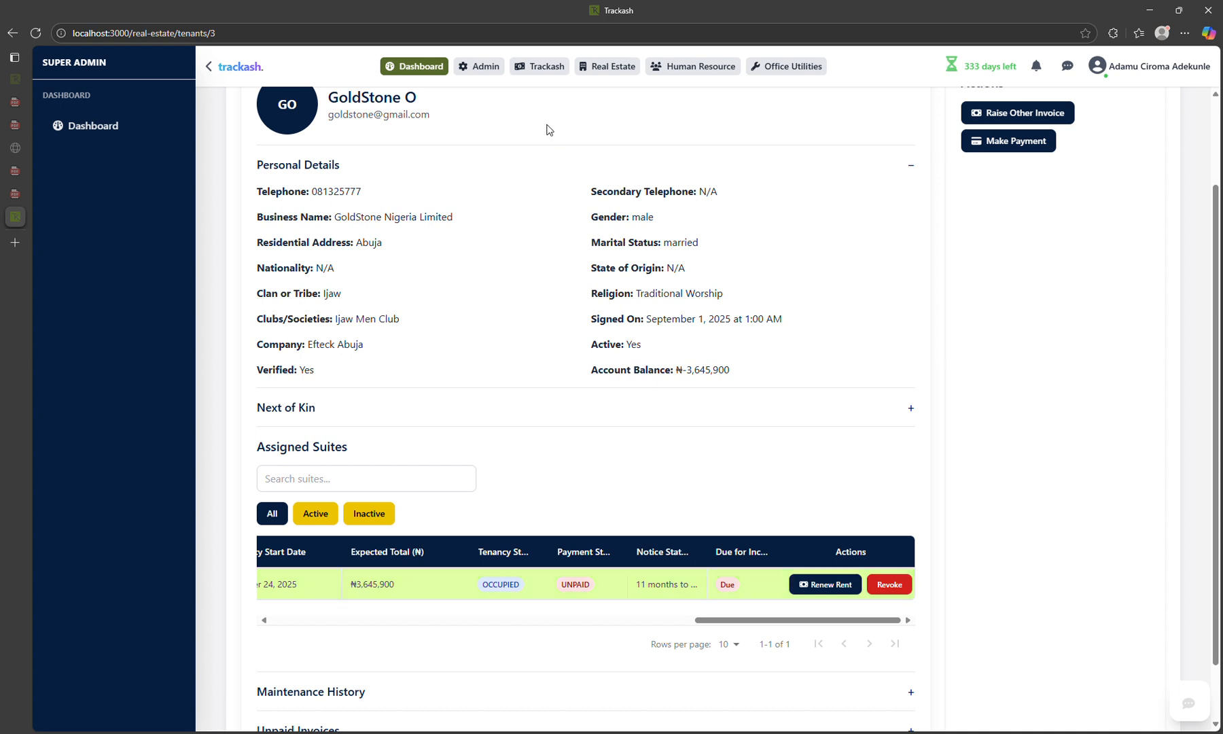
Step: Open a manual match for a credit transaction in Trackash transaction management
left_click(541, 73)
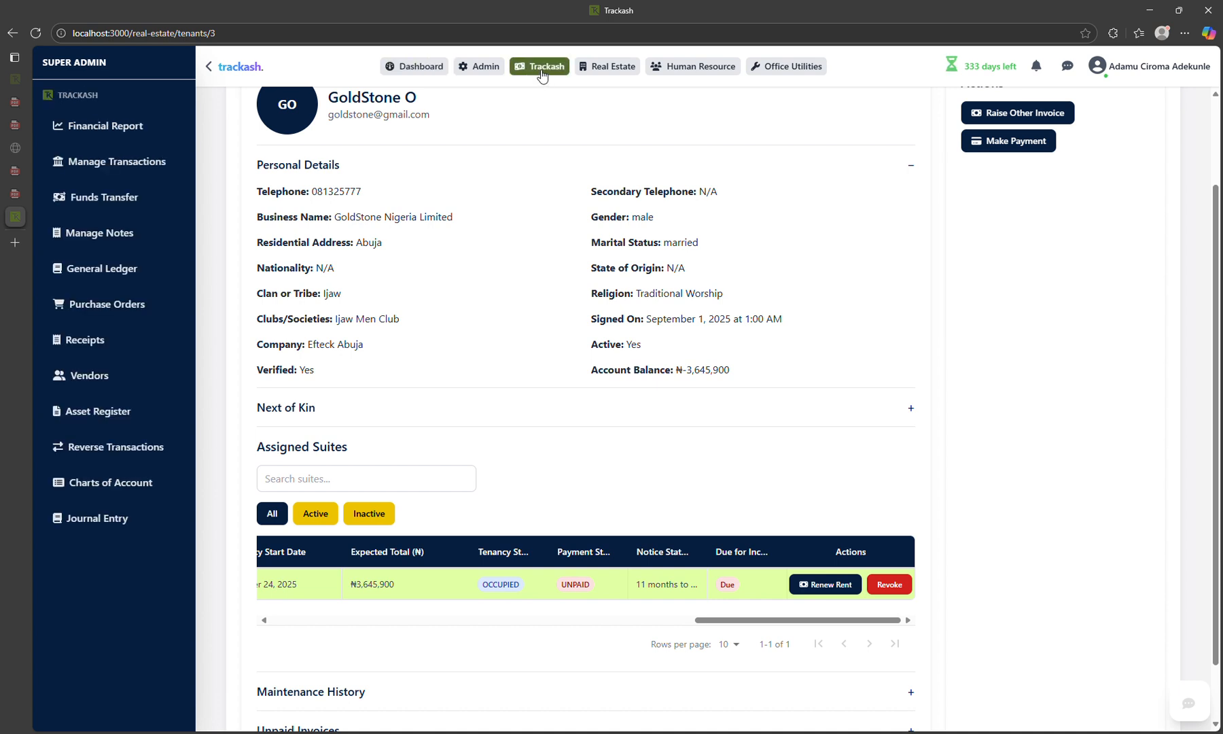
left_click(94, 168)
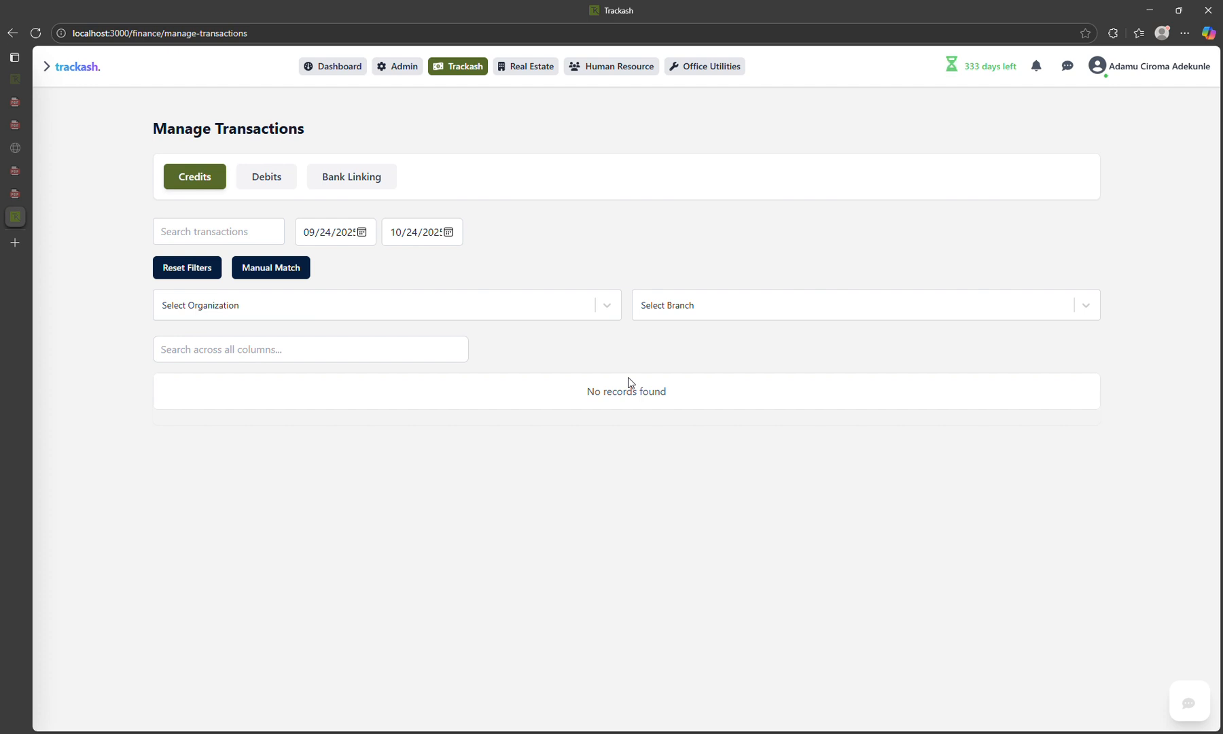
left_click(267, 270)
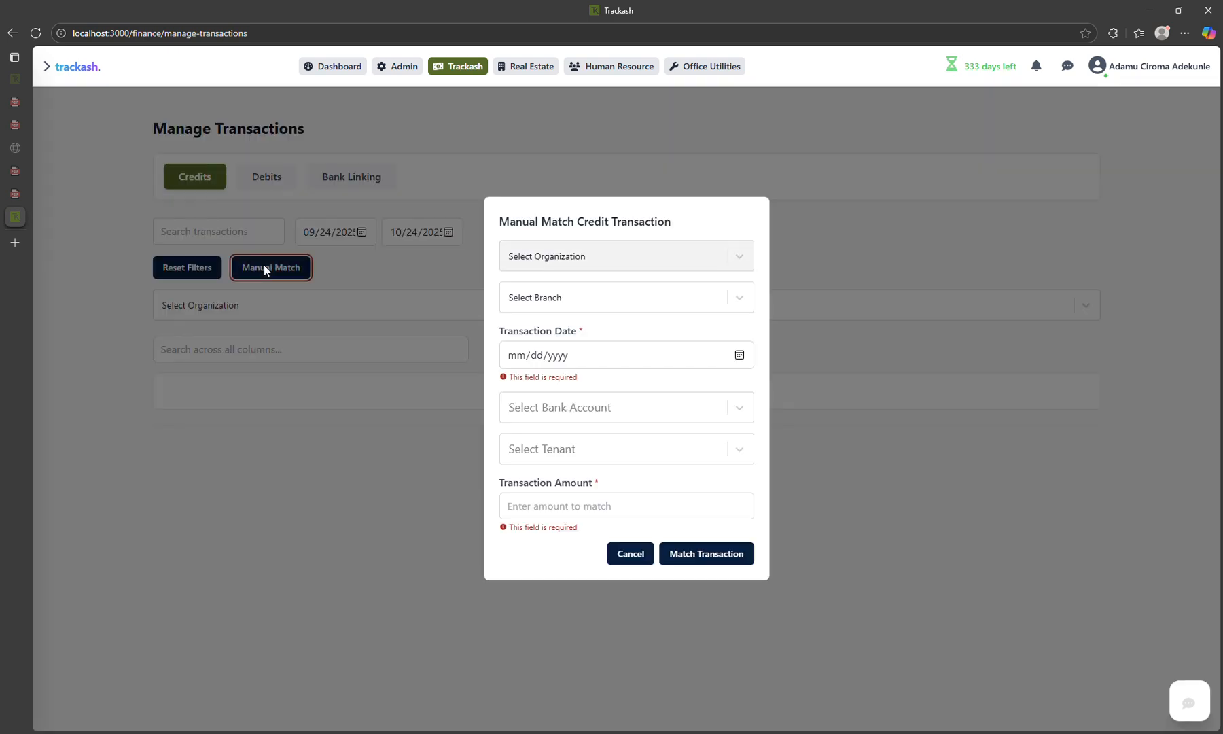
Step: Set the match's organization to Efteck Limited, the branch to Efteck Abuja and the transaction date to 10/24/2025
left_click(584, 266)
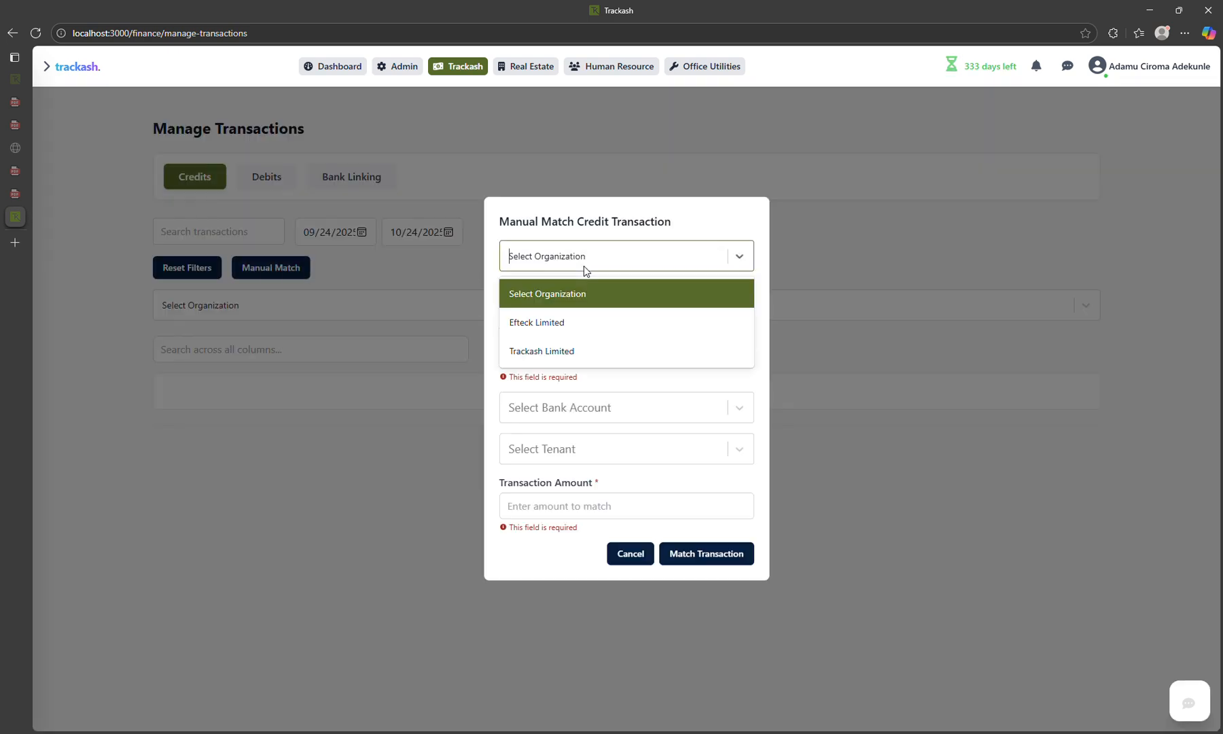
left_click(584, 321)
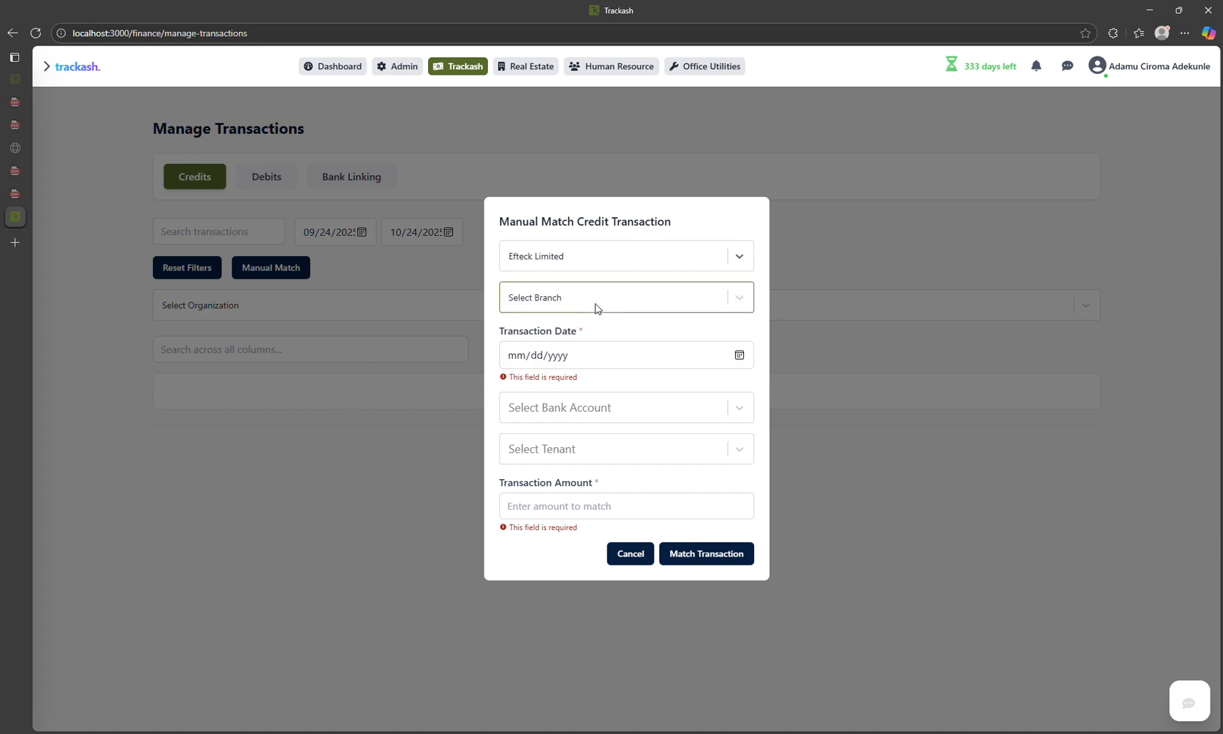
left_click(597, 308)
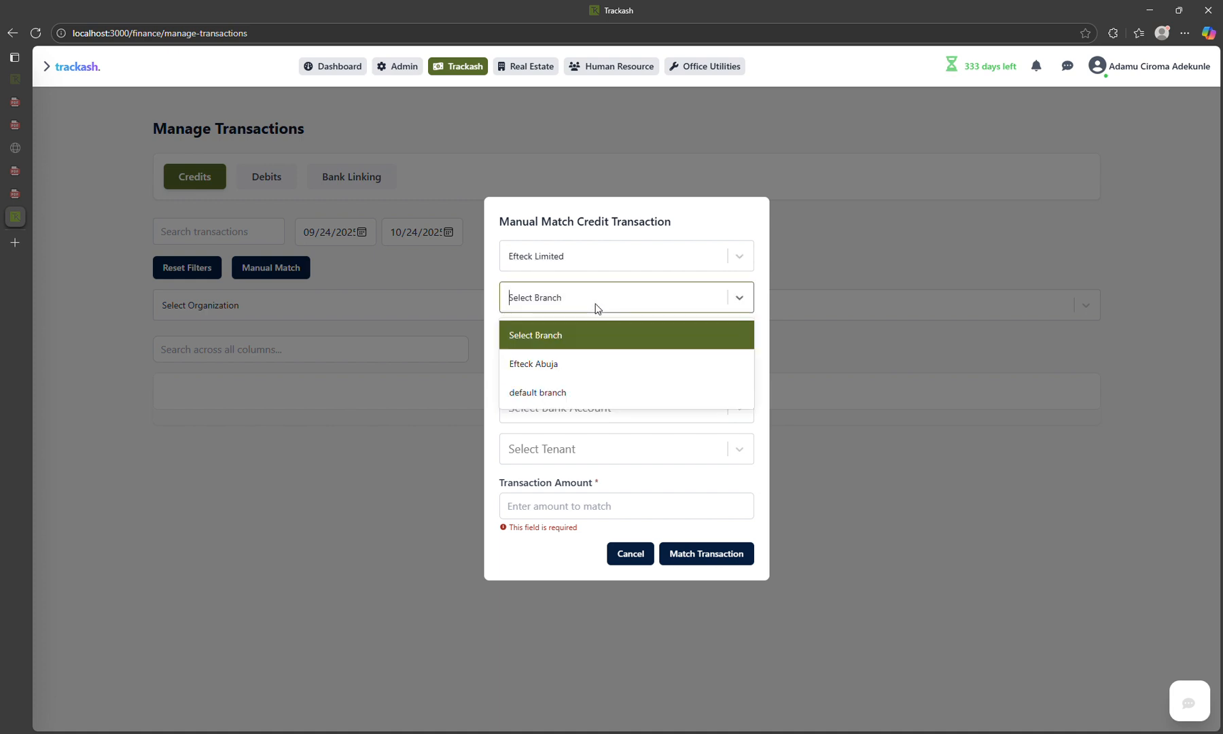
left_click(593, 355)
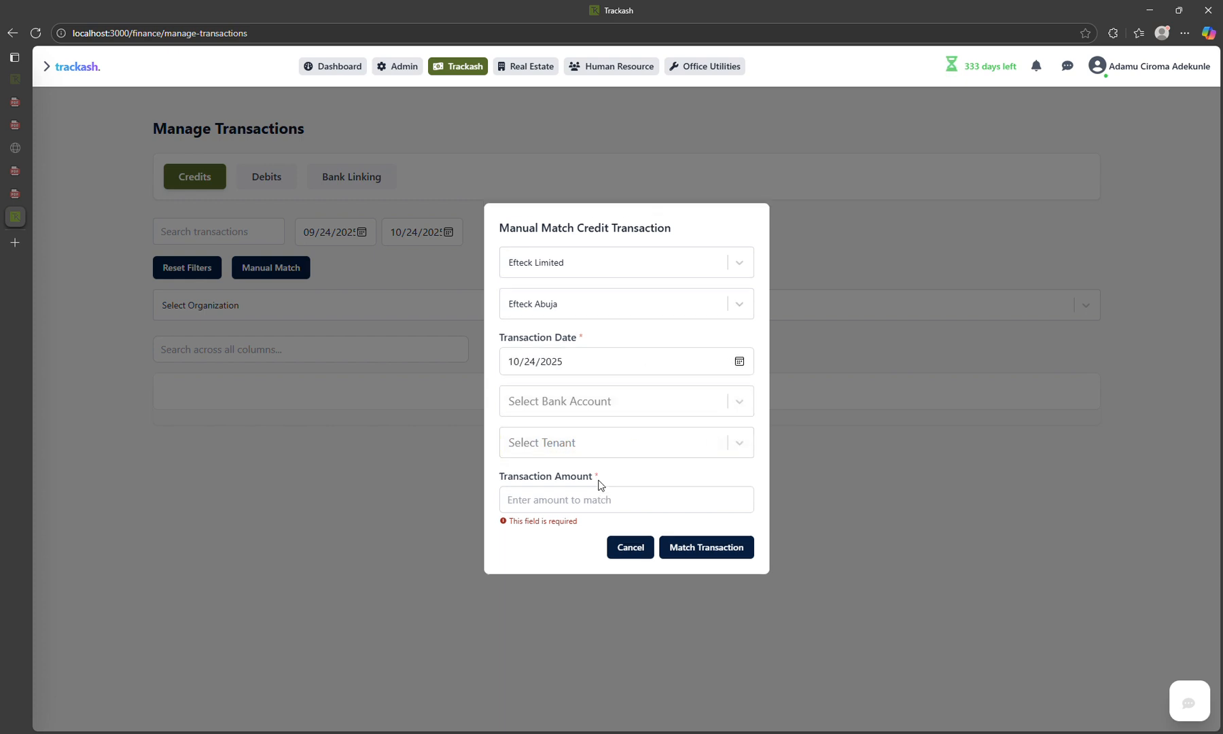
Step: Choose the Access Bank-BUSINESS_BANKING account and the Suite X1 tenant for the credit match
left_click(601, 411)
left_click(600, 469)
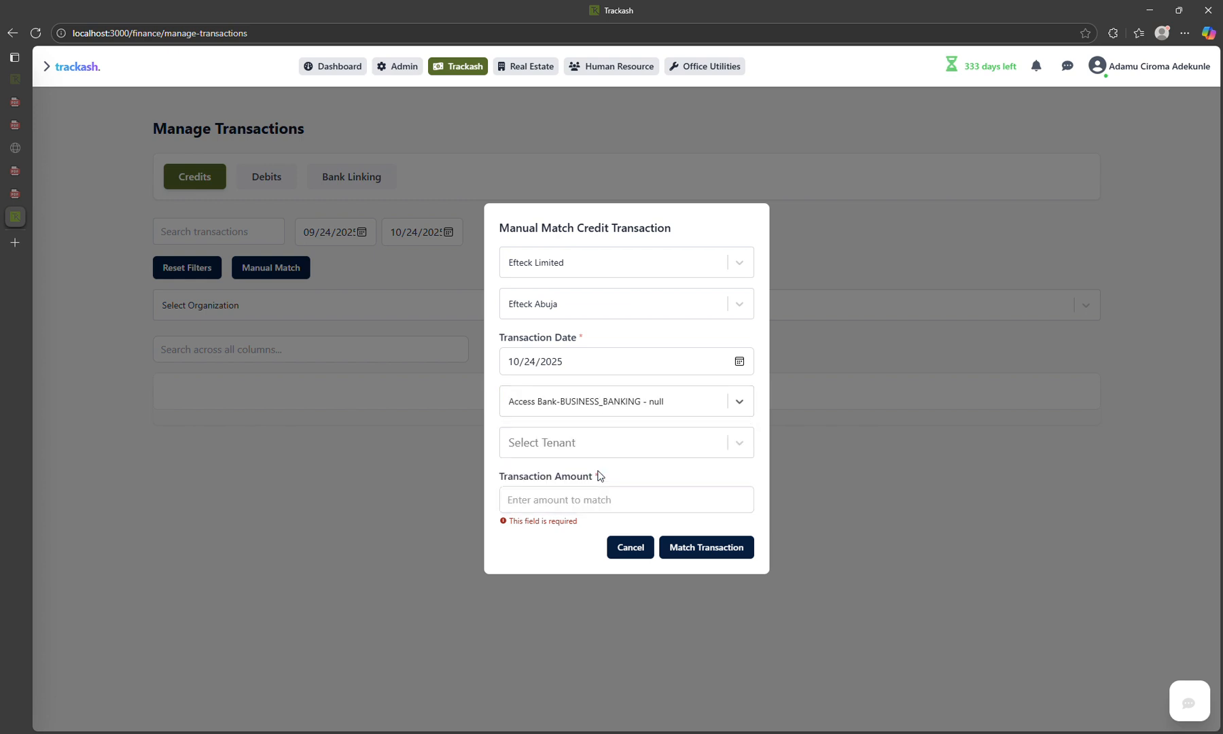
left_click(569, 441)
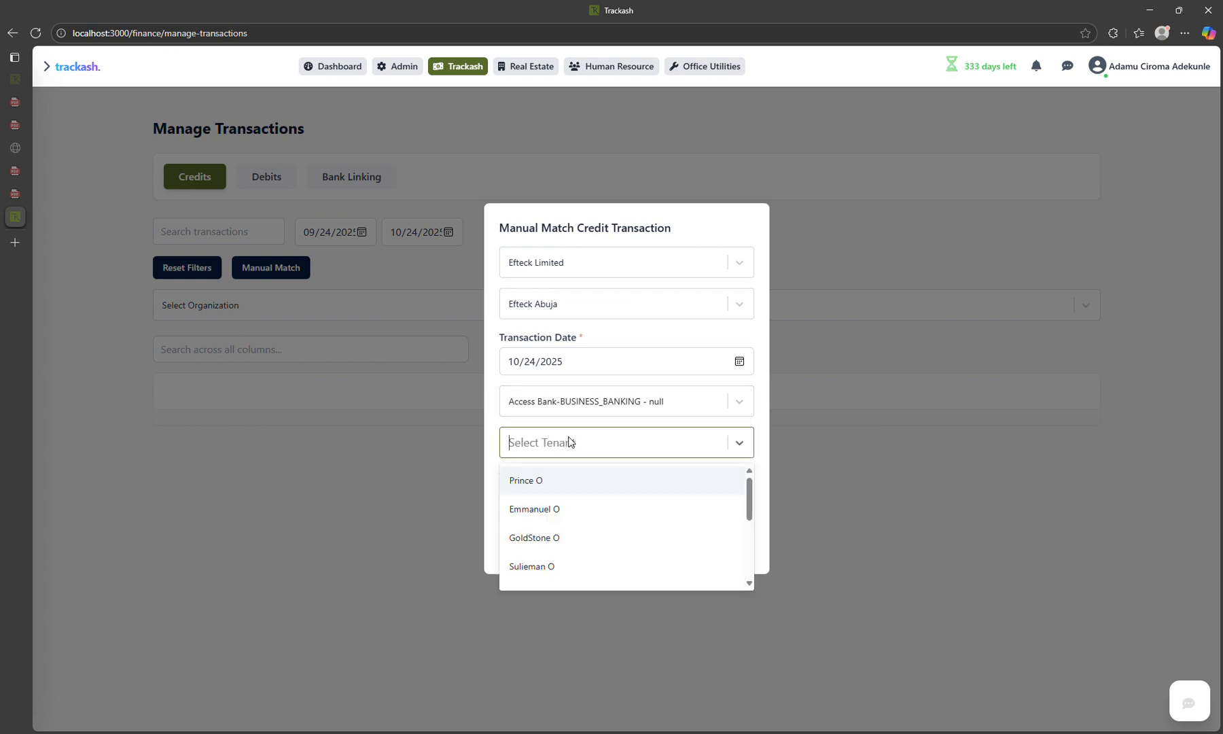
left_click(577, 537)
left_click(556, 504)
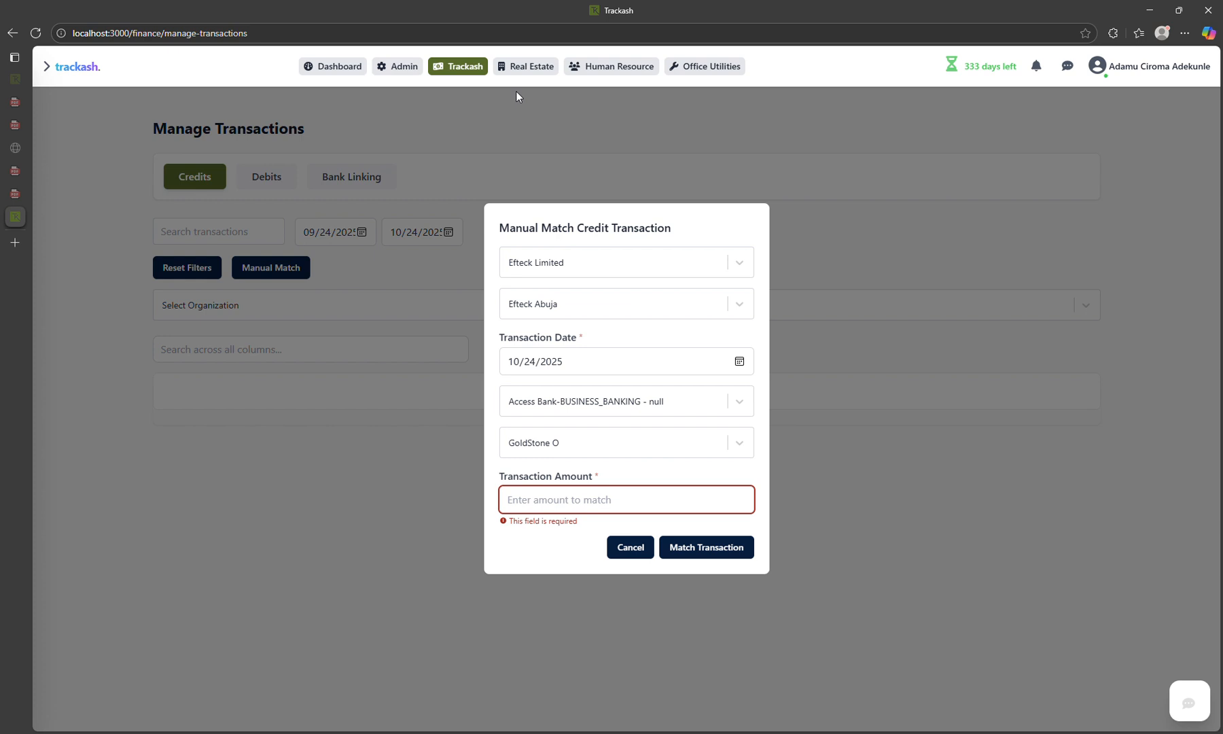
Step: Open the real-estate Suites list in a separate browser tab and go through Suite X1 to its tenant's profile
left_click(525, 71)
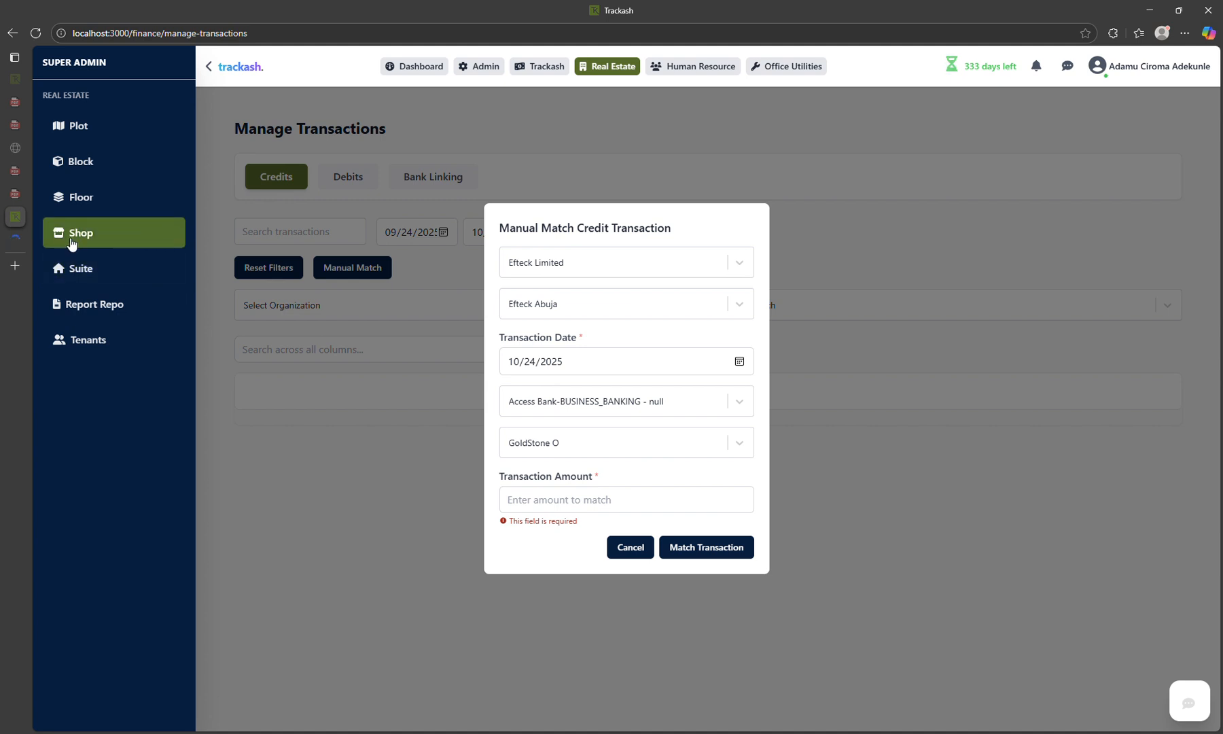
left_click(16, 239)
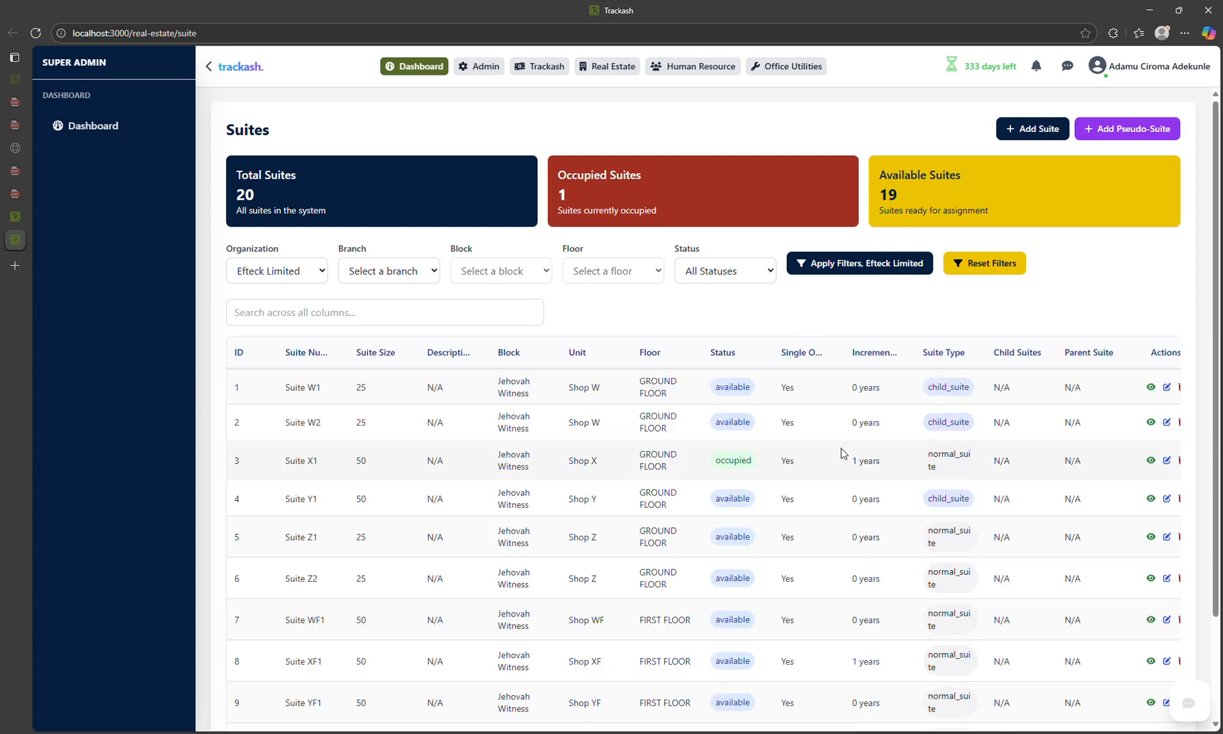
left_click(1151, 461)
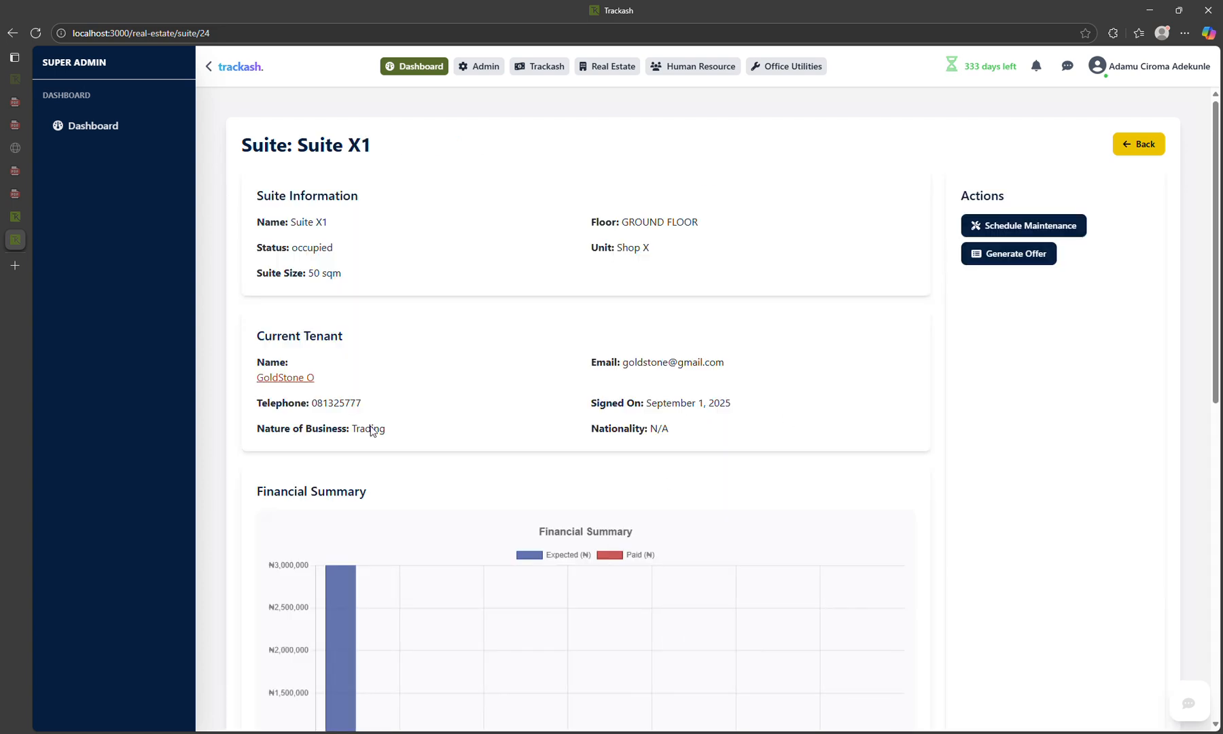
left_click(289, 380)
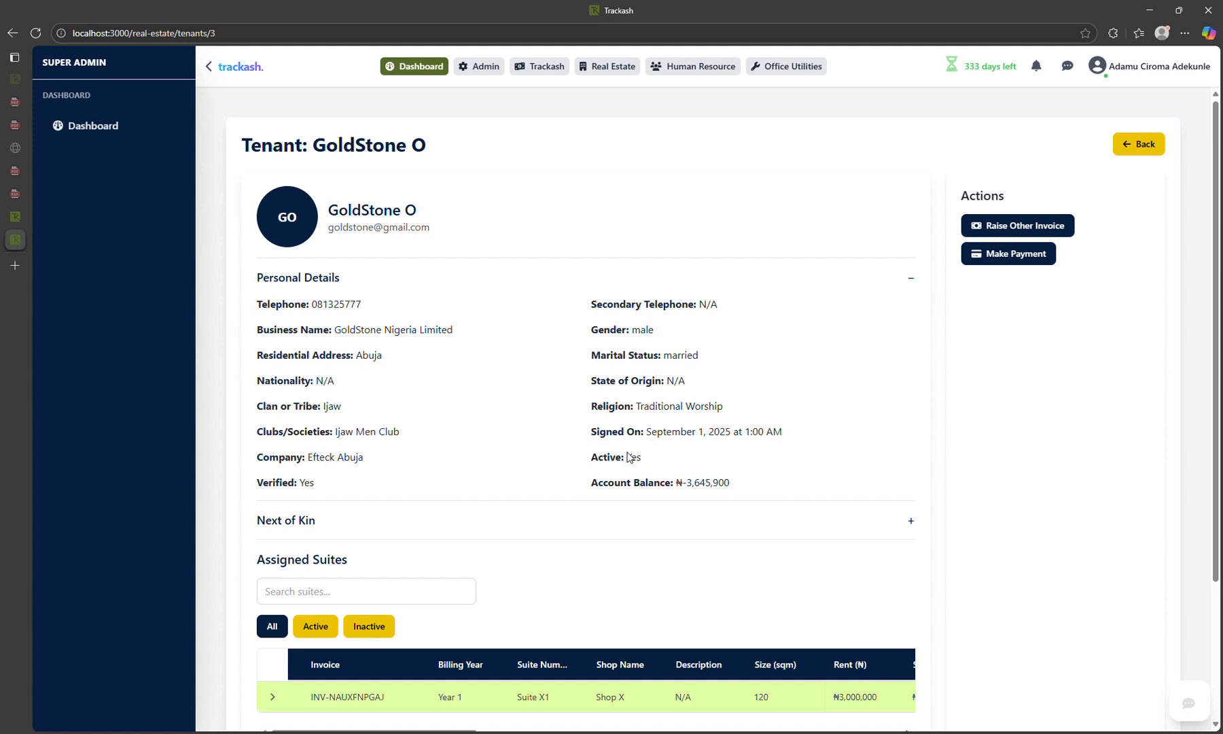
Step: Copy the tenant's outstanding balance into the match form as a transaction amount of 3,645,900
left_click_drag(688, 484, 741, 487)
key("ctrl+c")
left_click(13, 217)
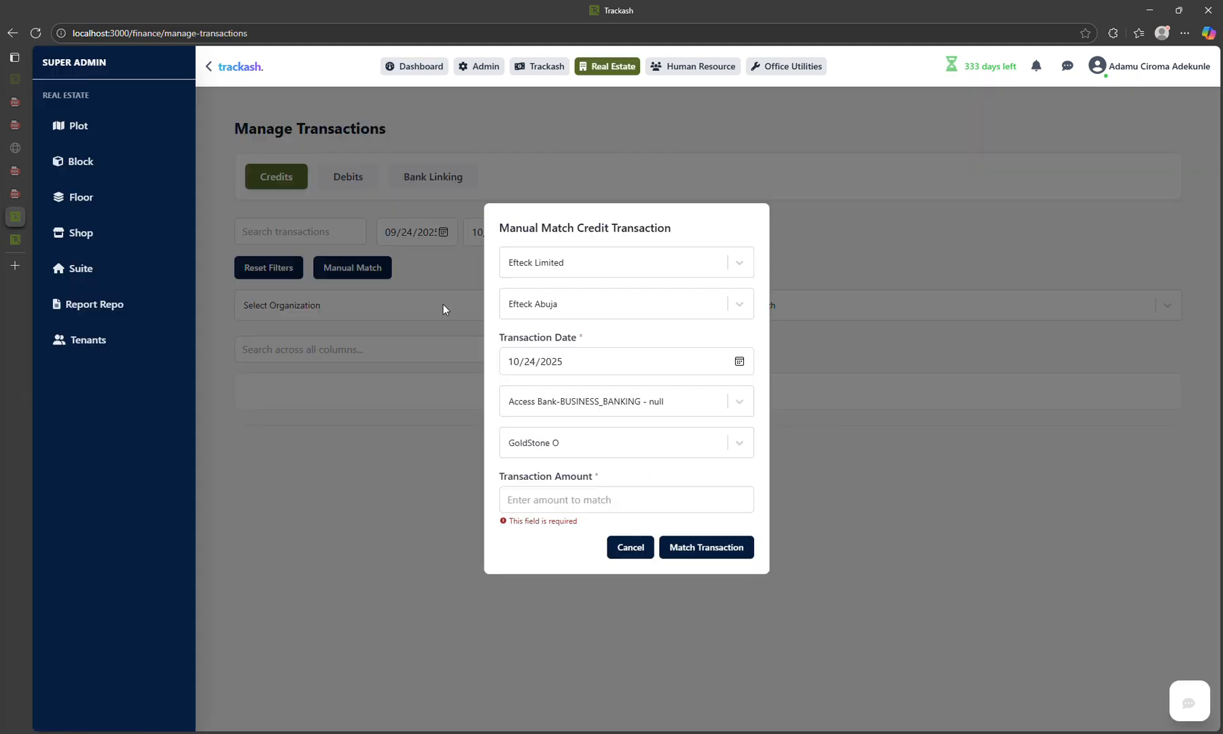
left_click(580, 504)
key("ctrl+v")
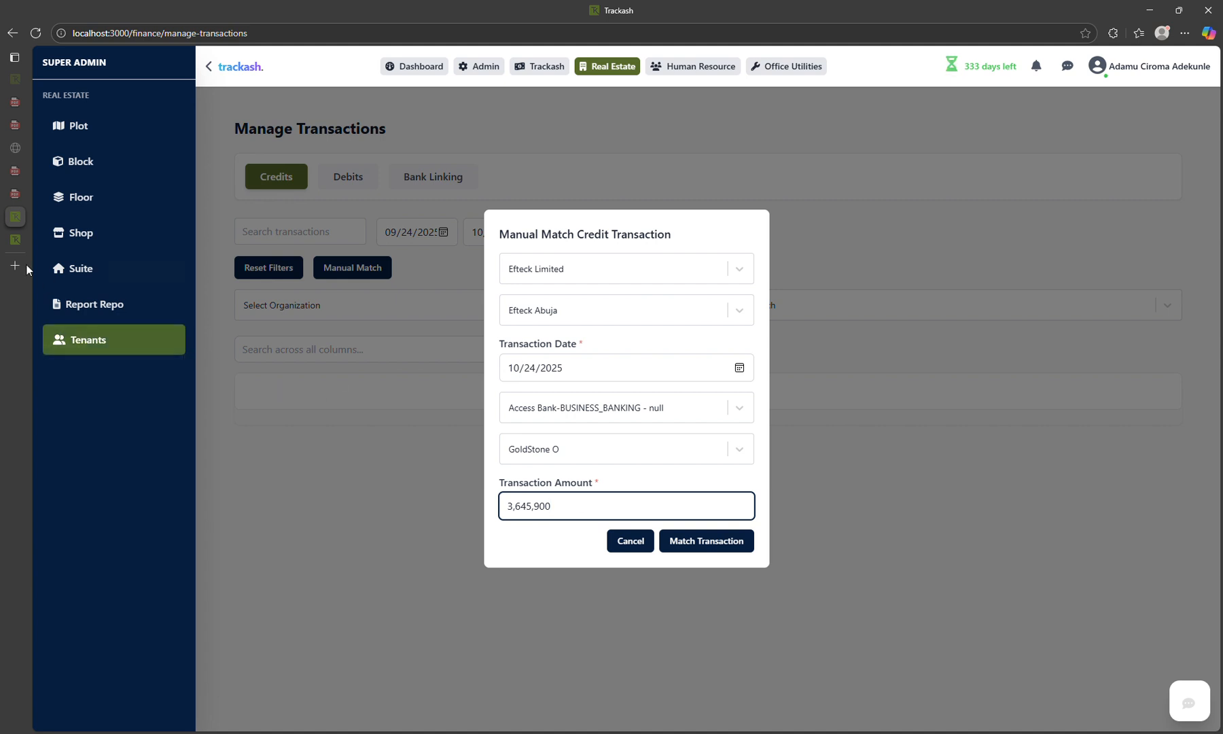
Step: Close the extra tenant profile tab and submit the manual credit match
mouse_move(19, 242)
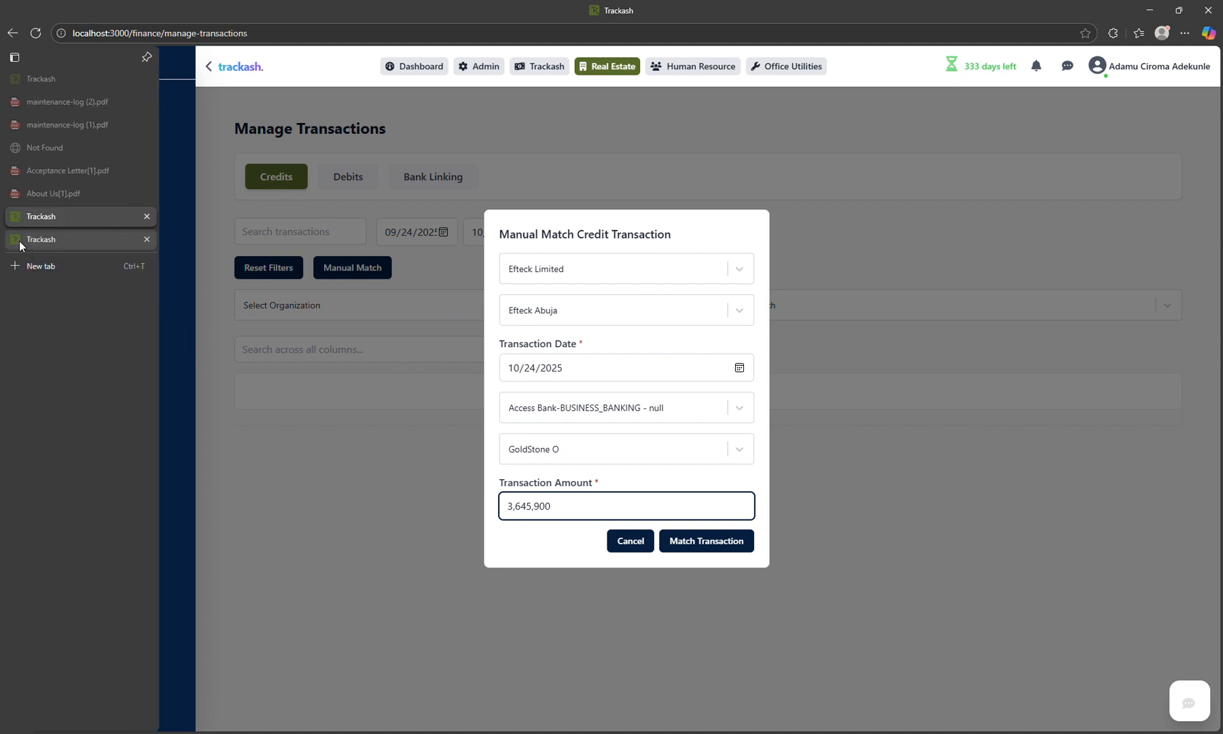
left_click(147, 239)
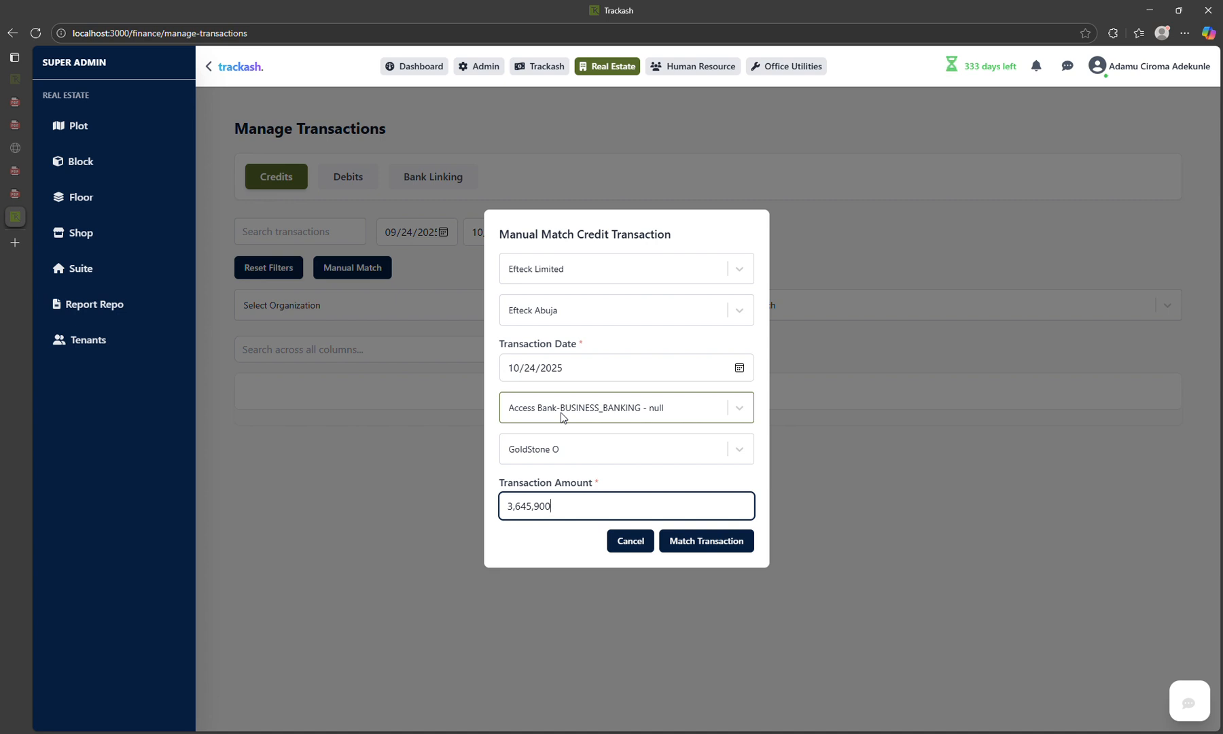
left_click(694, 546)
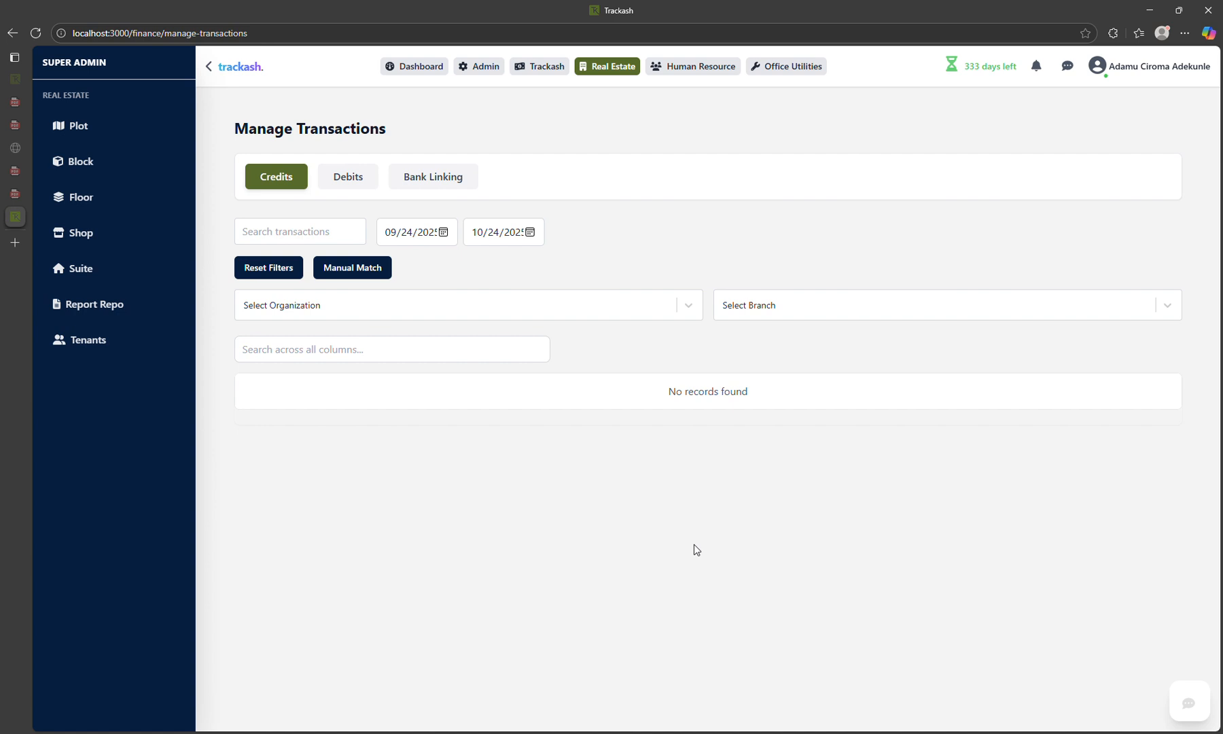
Step: Open the Suite X1 tenant's profile from the Tenants list and check the account balance and the suite's payment status
left_click(97, 344)
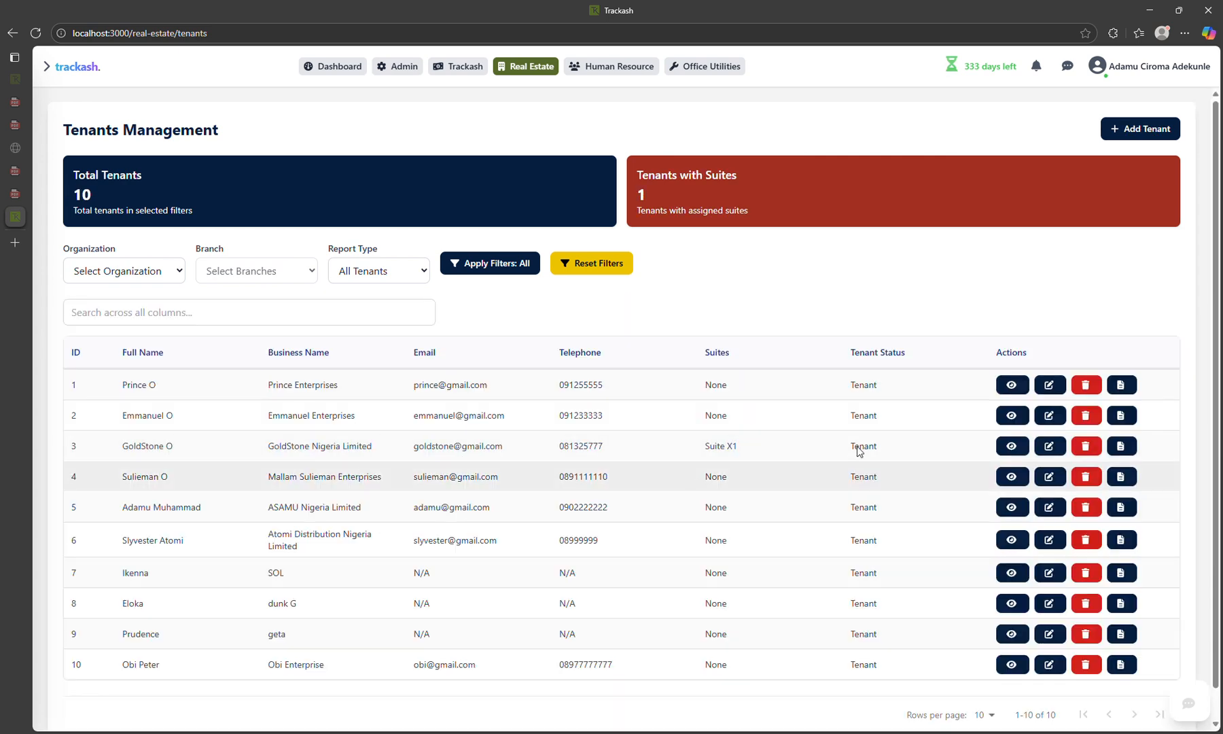
left_click(1012, 447)
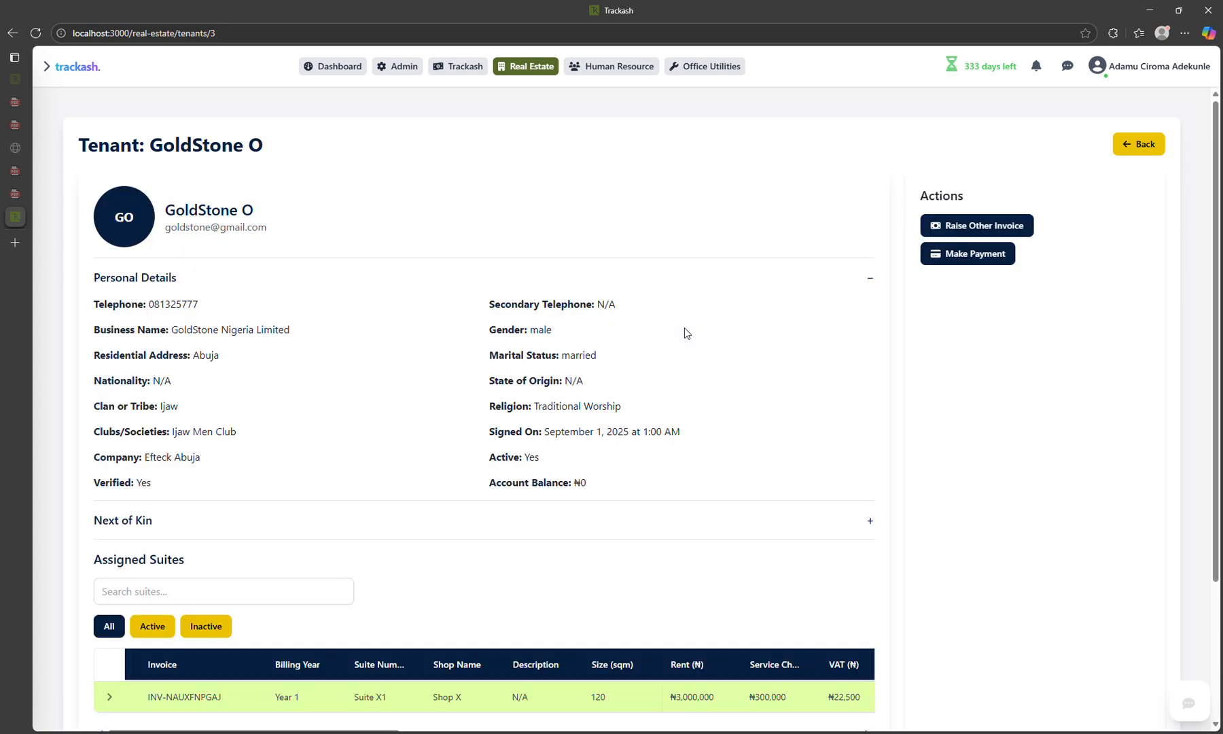
scroll(684, 332, "down", 2)
scroll(633, 407, "down", 1)
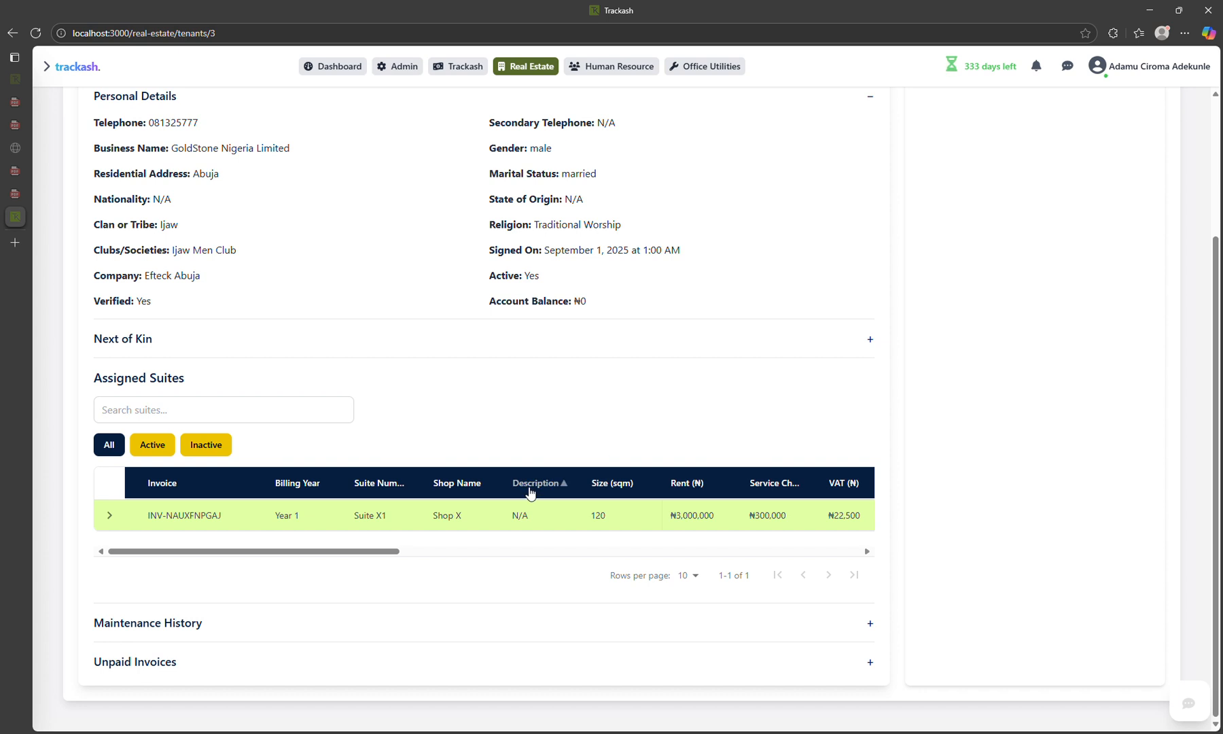
scroll(556, 518, "right", 5)
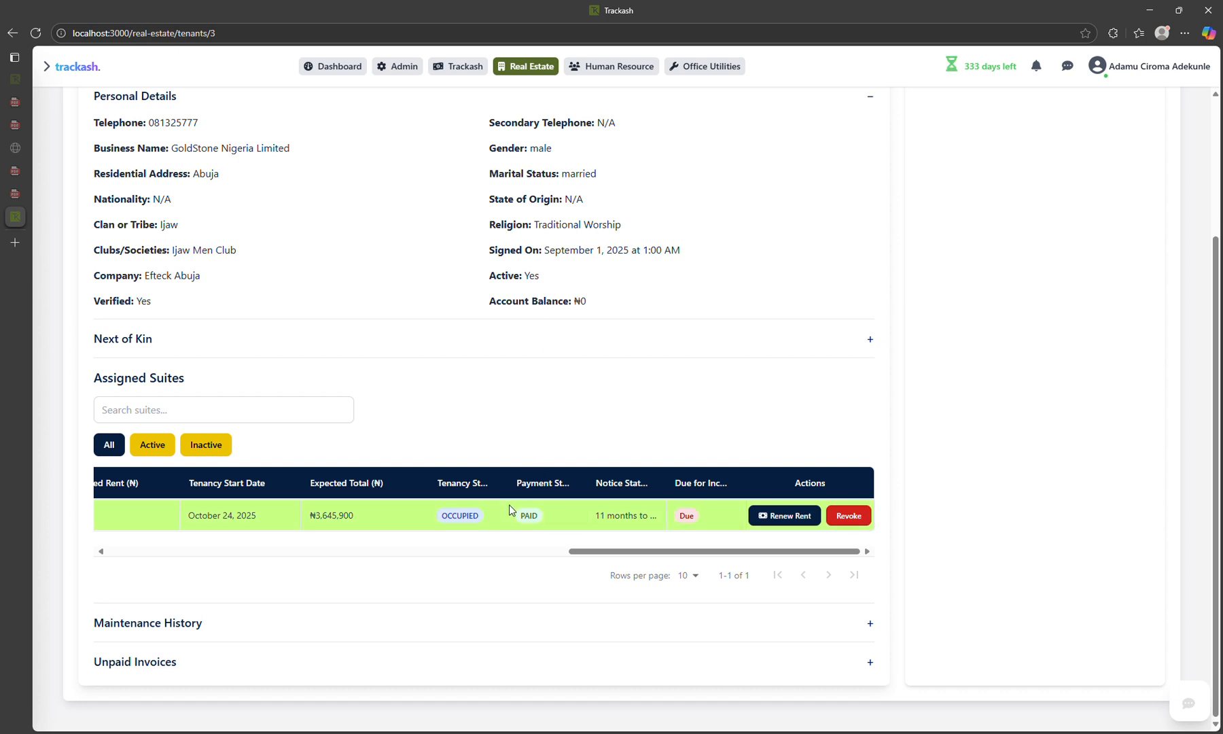
scroll(515, 514, "left", 10)
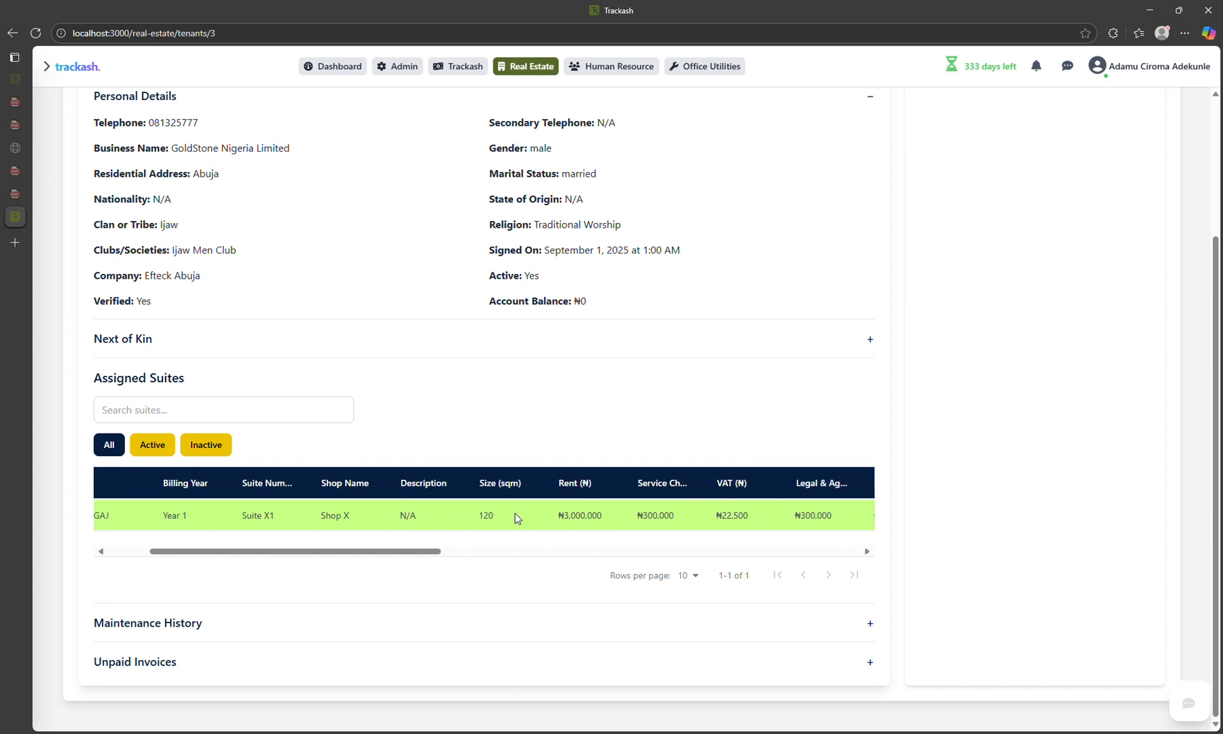
scroll(515, 515, "right", 10)
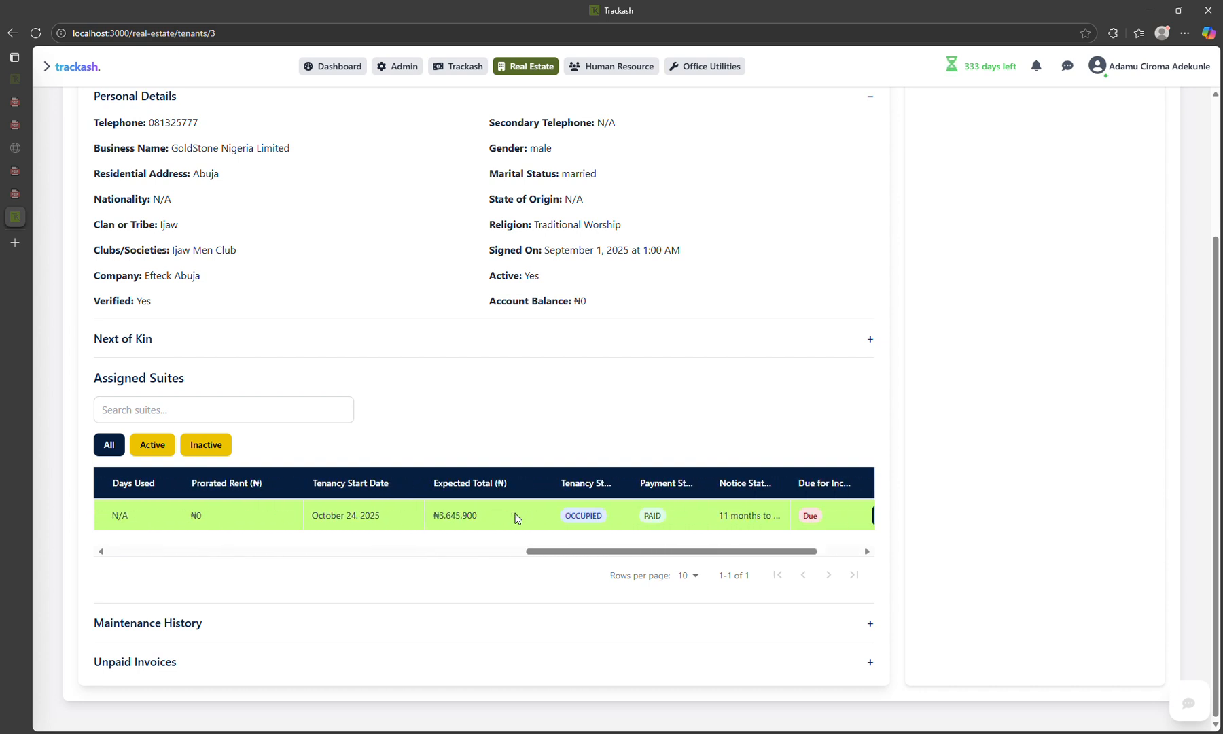